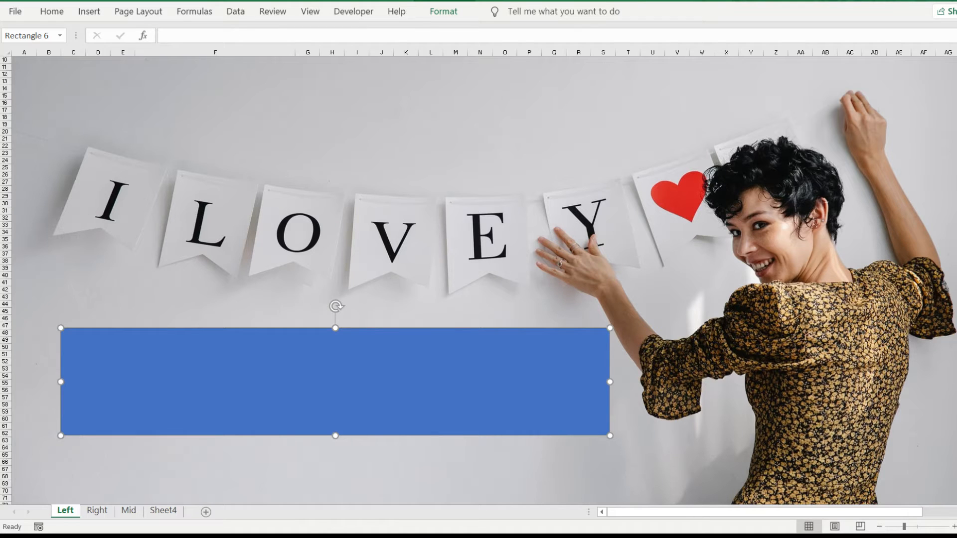
Delete the blue rectangle covering the formula example on the Left sheet, and view the examples on the Right and Mid sheets.
key("Delete")
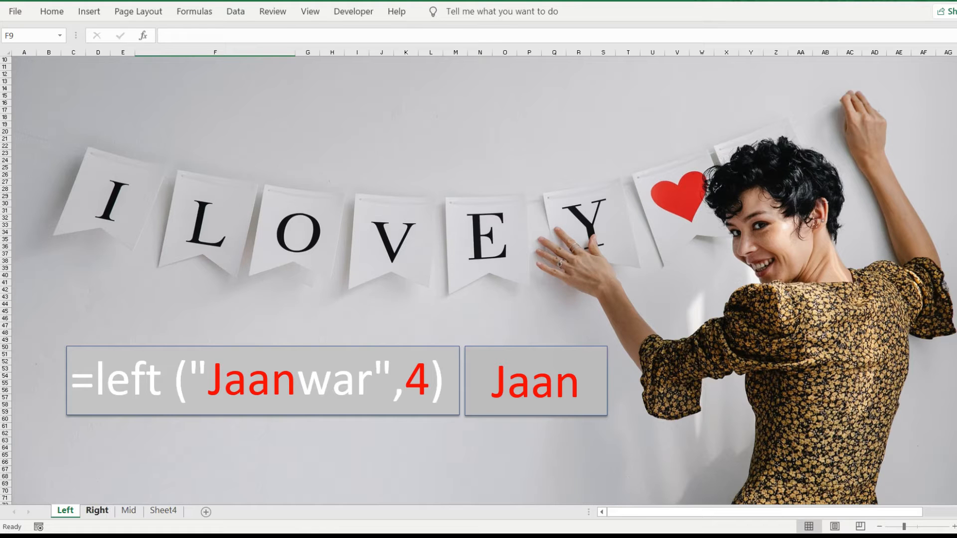
left_click(97, 510)
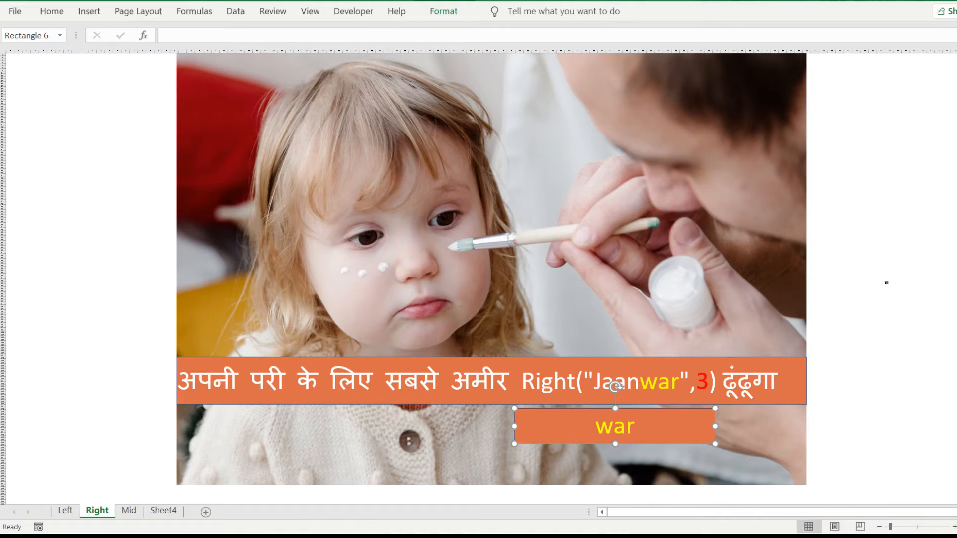
left_click(563, 299)
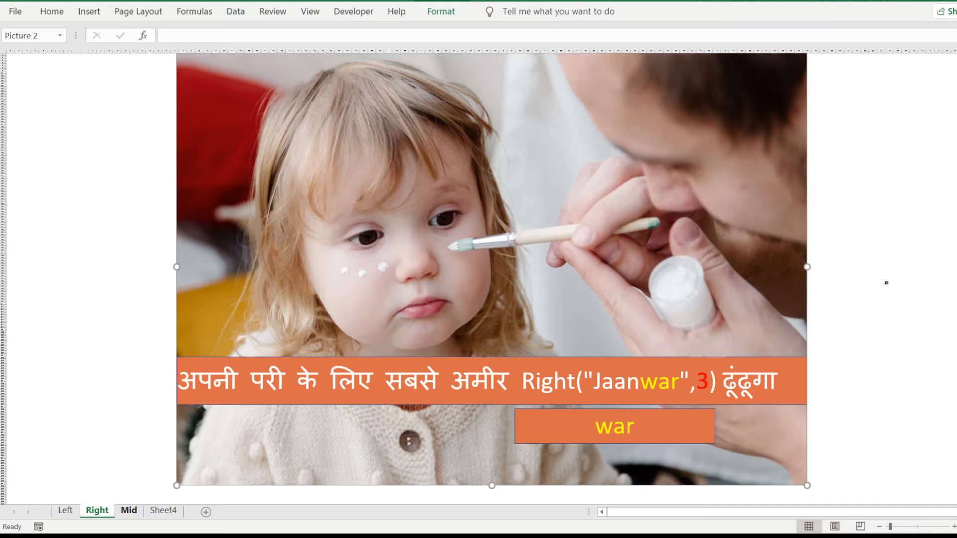
left_click(129, 511)
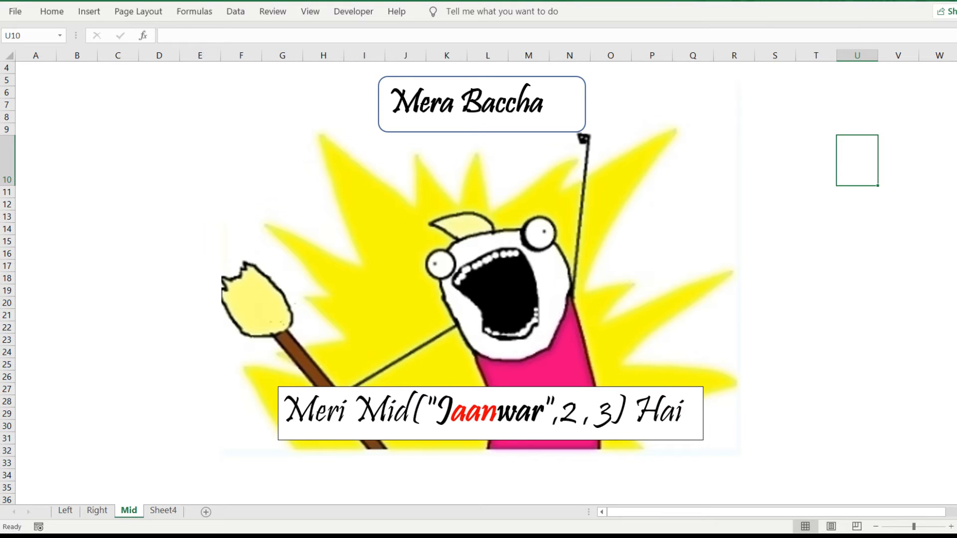
On Sheet4, enter the formula =LEFT(A1,4) in cell B1 to extract the first four characters of A1.
left_click(164, 510)
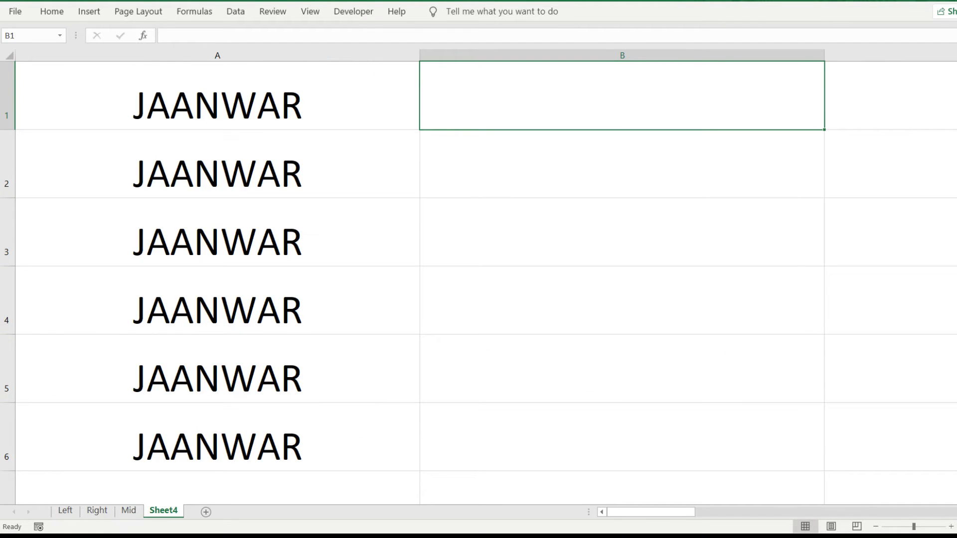
type("=")
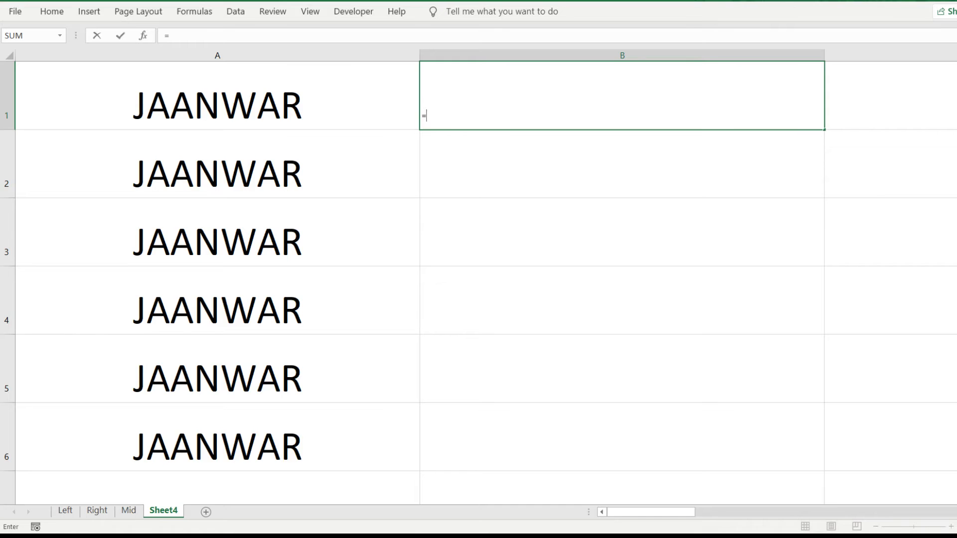
type("LEFT(")
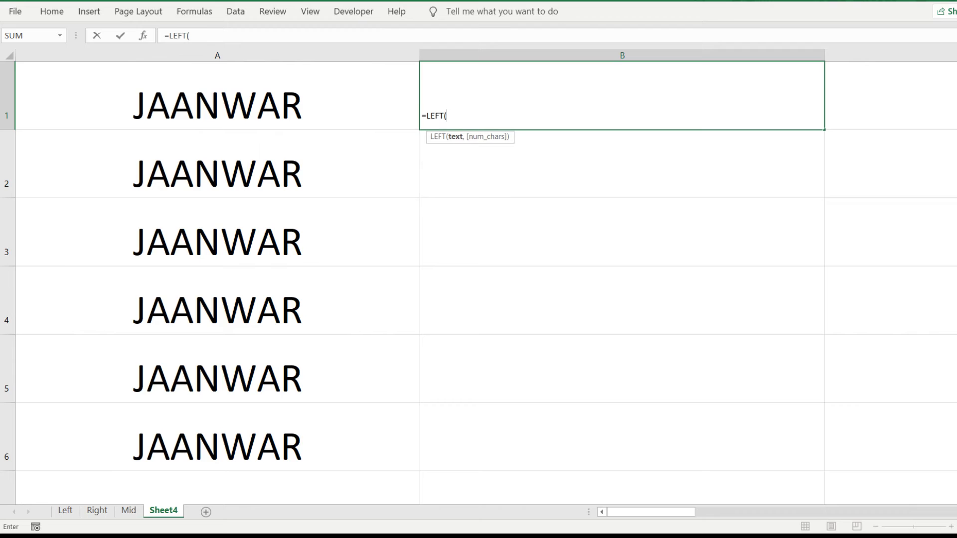
key("Left")
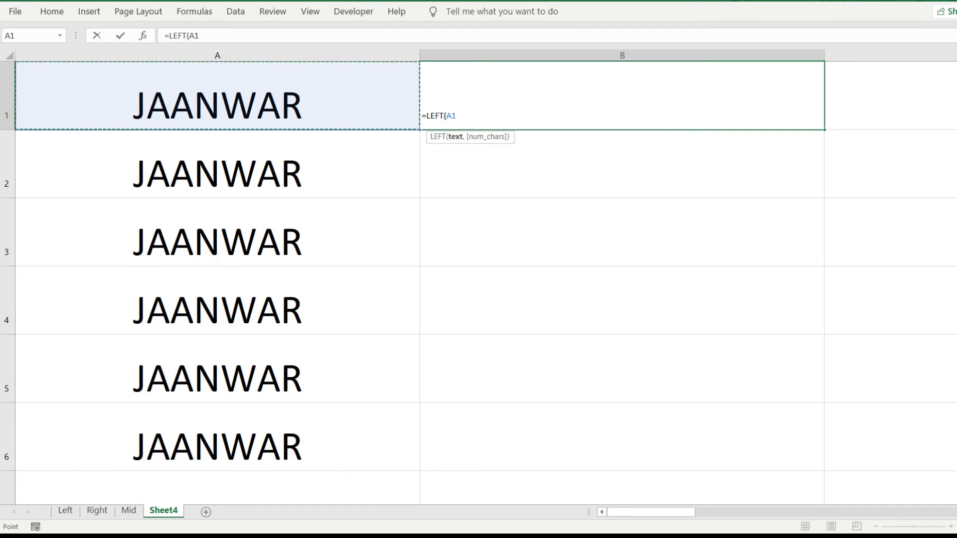
type(",")
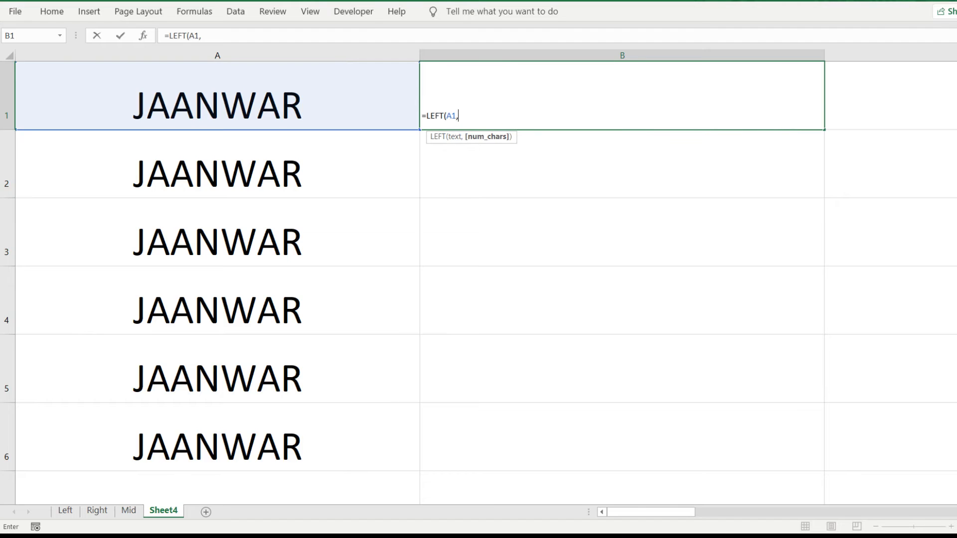
type("4)")
key("Return")
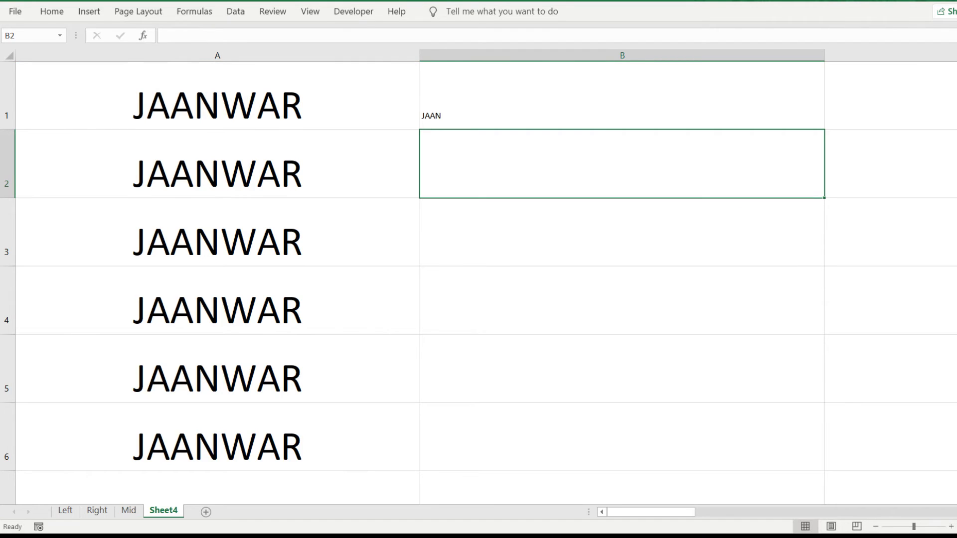
Copy the formatting of cell A1 to cells B1:B6 with Format Painter.
left_click(218, 96)
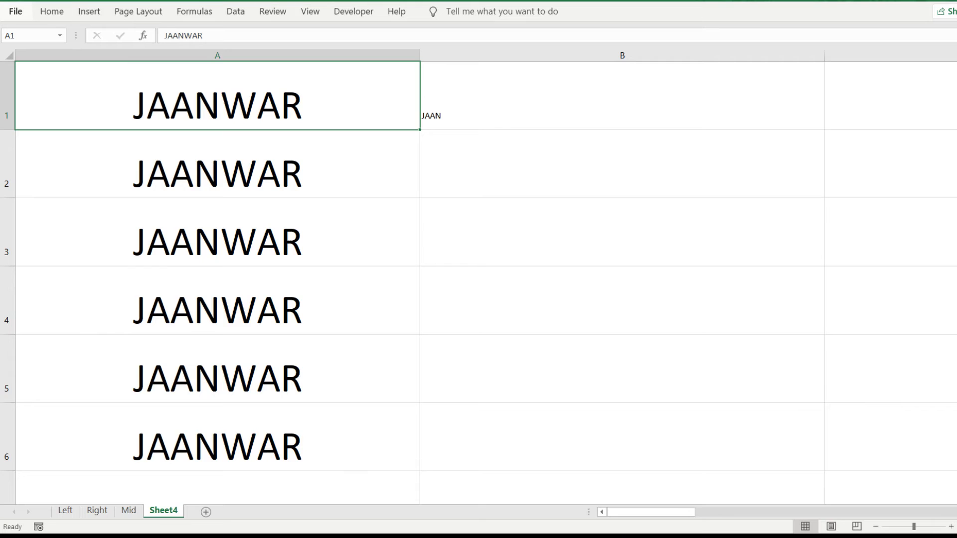
left_click(53, 11)
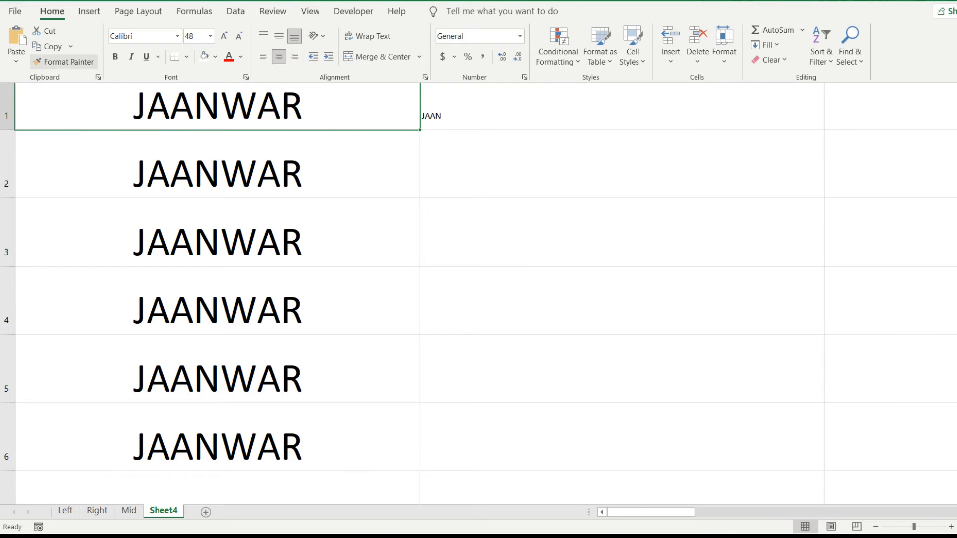
left_click(63, 61)
left_click_drag(622, 100, 622, 444)
Enter the formula =RIGHT(A2,3) in cell B2 to extract the last three characters of A2.
left_click(622, 165)
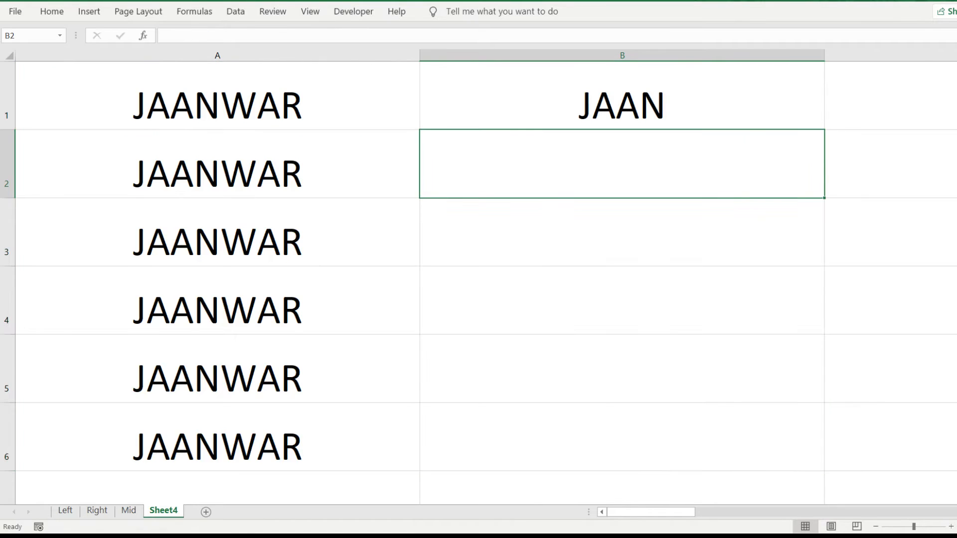
type("=RIH")
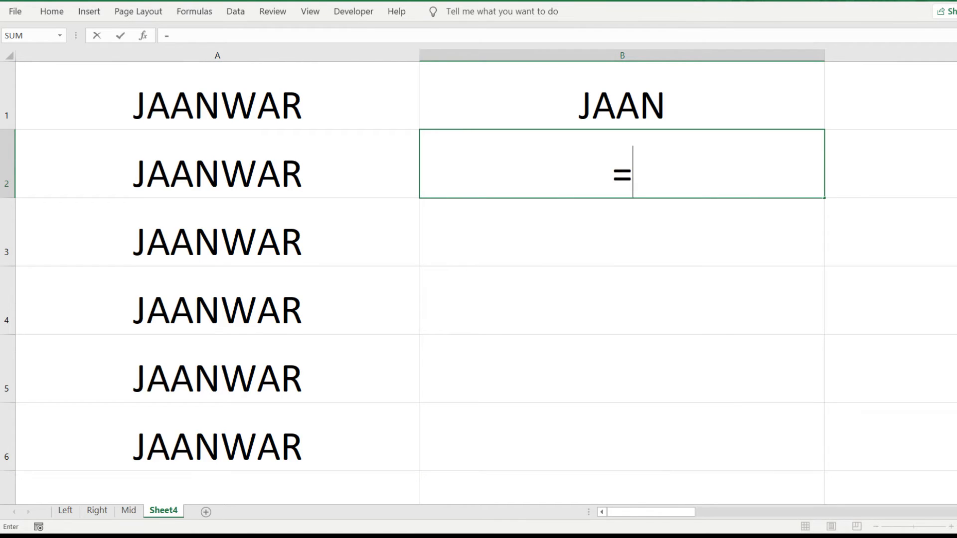
key("BackSpace")
key("BackSpace")
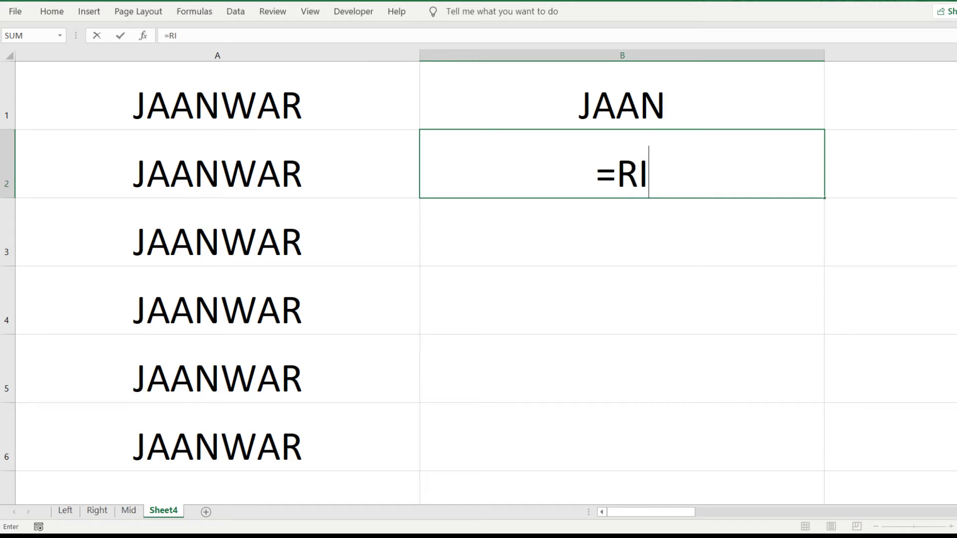
type("IGHT(")
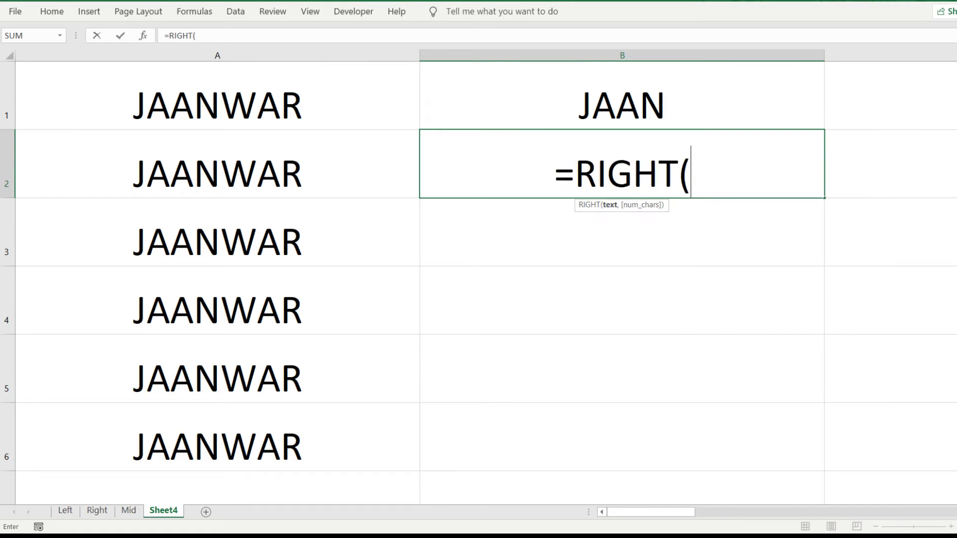
key("Left")
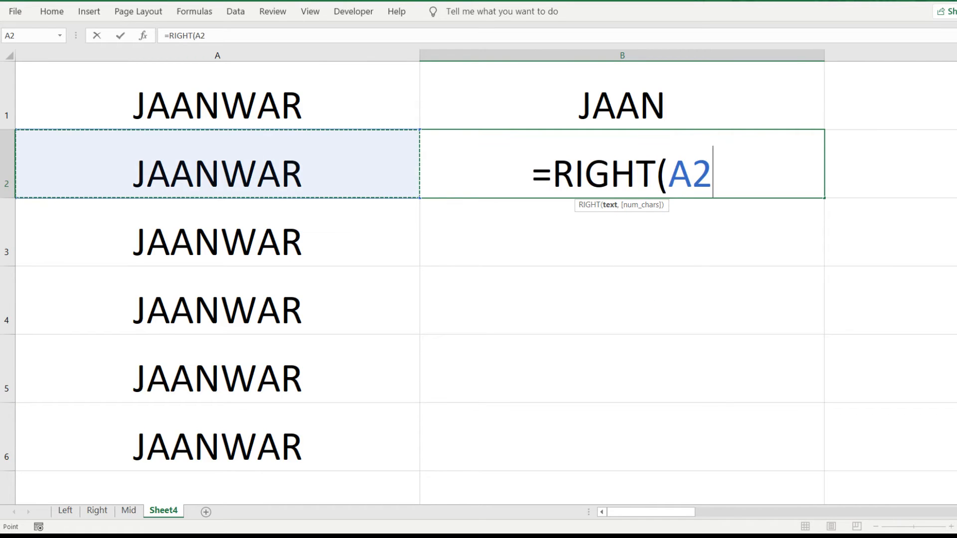
type(",")
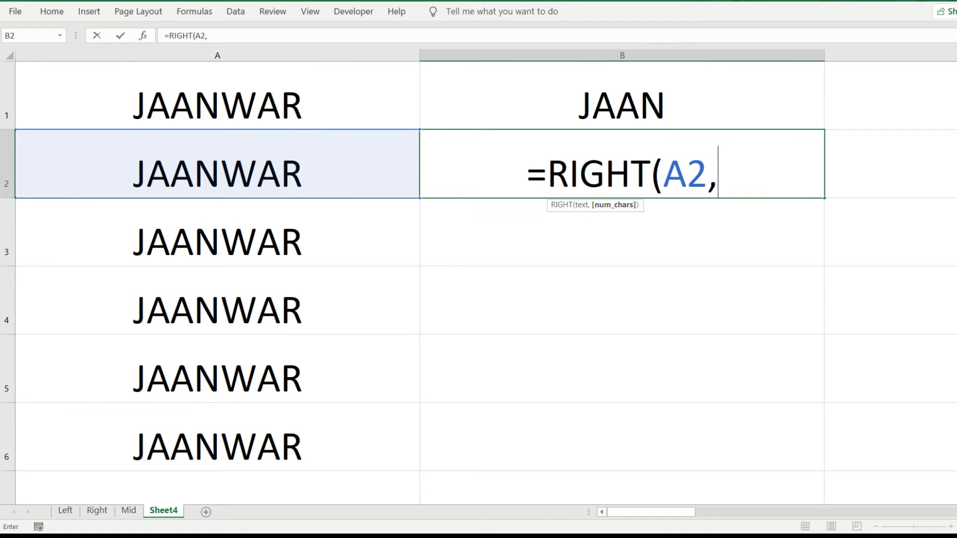
type("3)")
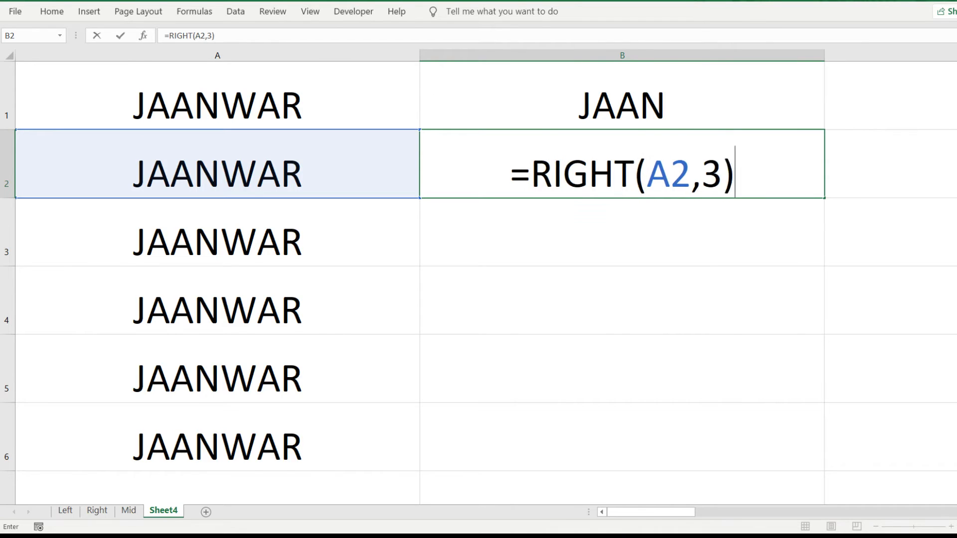
key("Return")
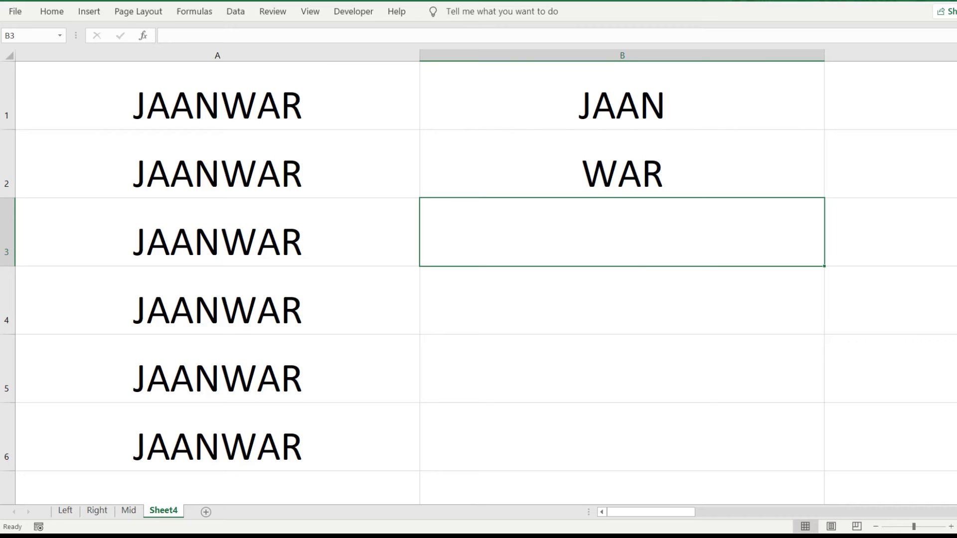
Enter the formula =MID(A3,2,3) in cell B3 to extract three characters of A3 starting at the second.
type("=MID")
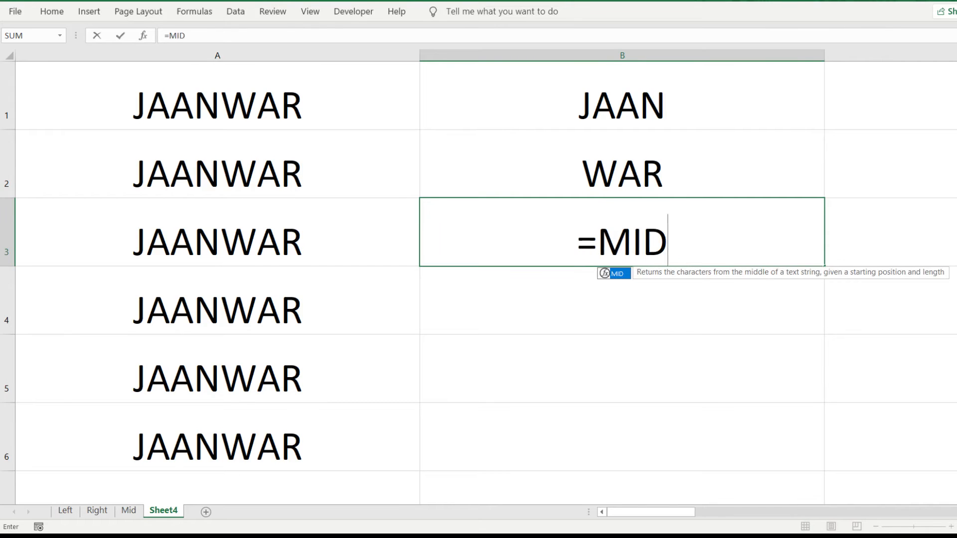
type("(")
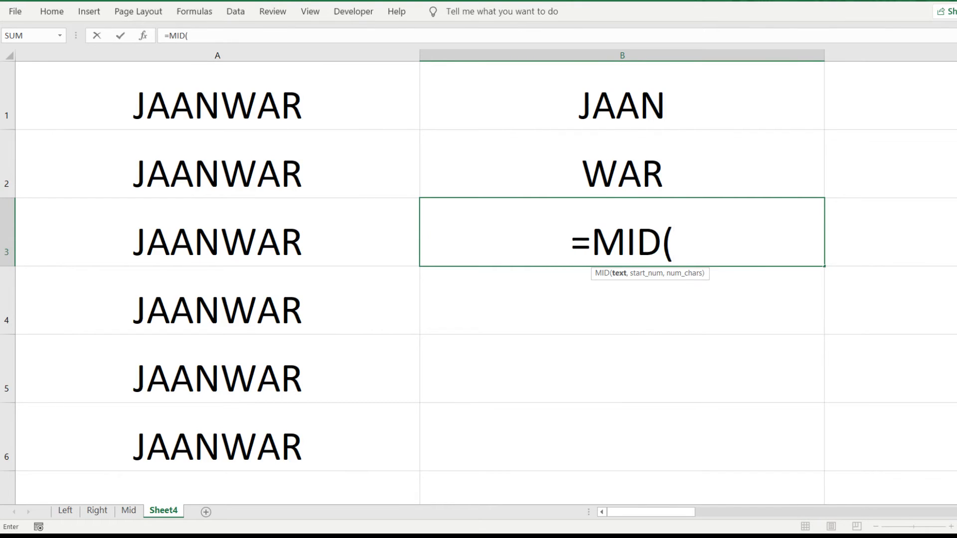
key("Left")
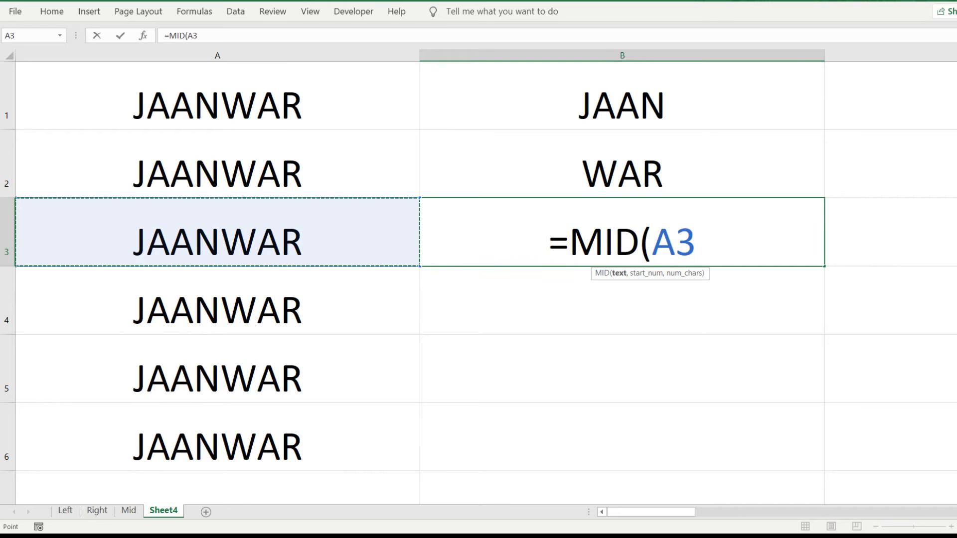
type(",")
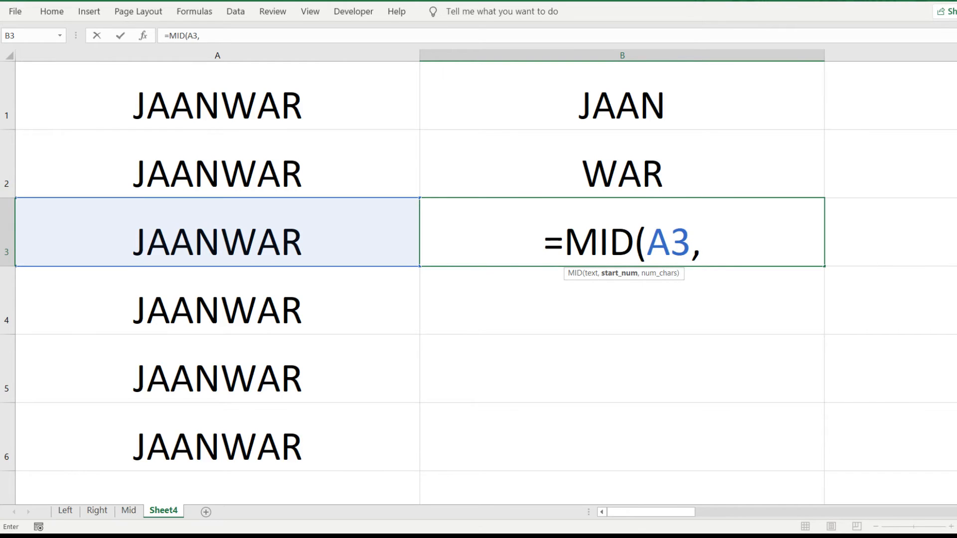
type("2,")
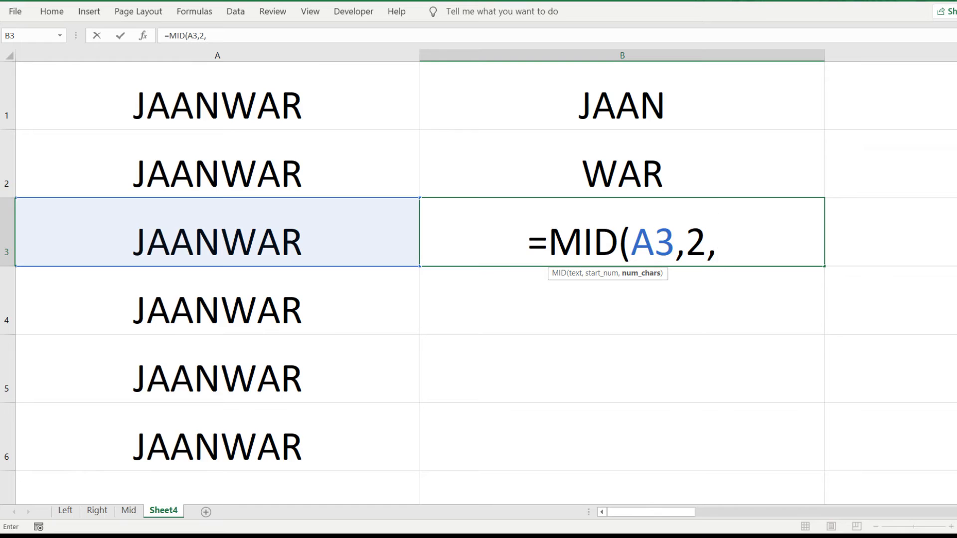
type("3")
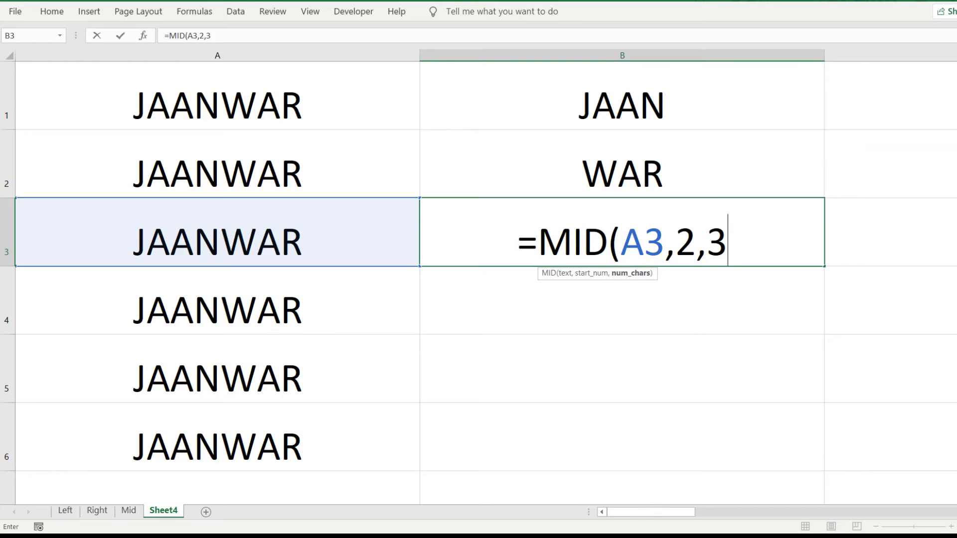
type(")")
key("Return")
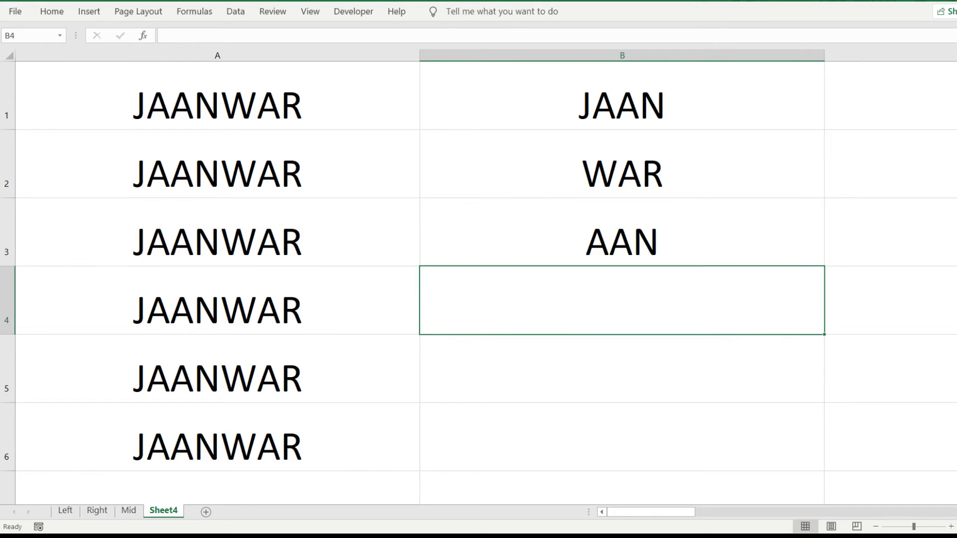
Review the formulas in column B of Sheet4 and compare them with the examples on the Right and Mid sheets.
key("Up")
key("Down")
key("Up")
key("Up")
key("Up")
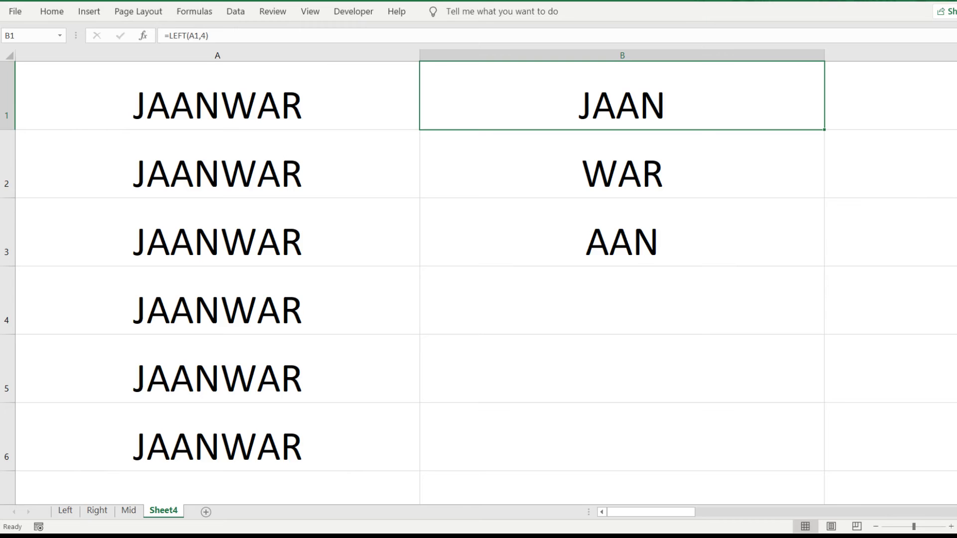
key("Down")
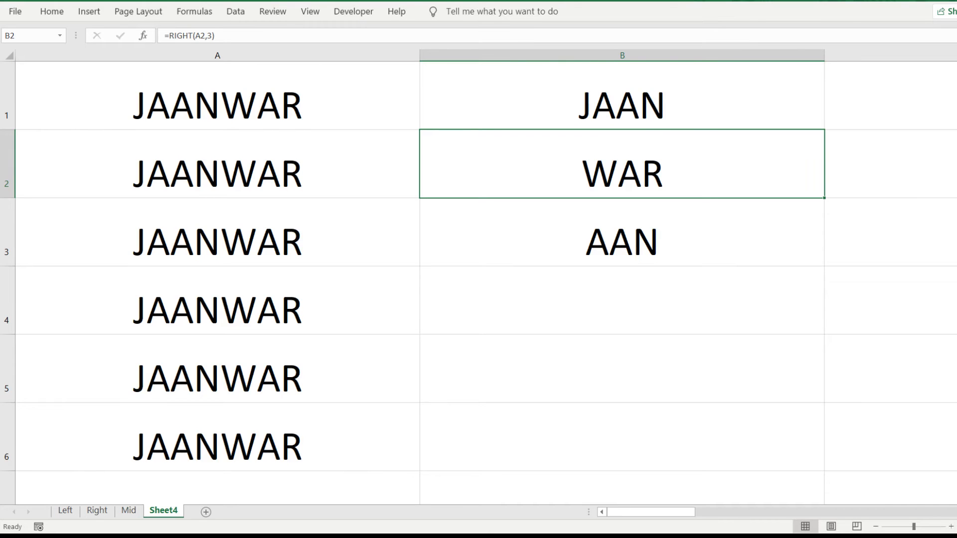
left_click(97, 511)
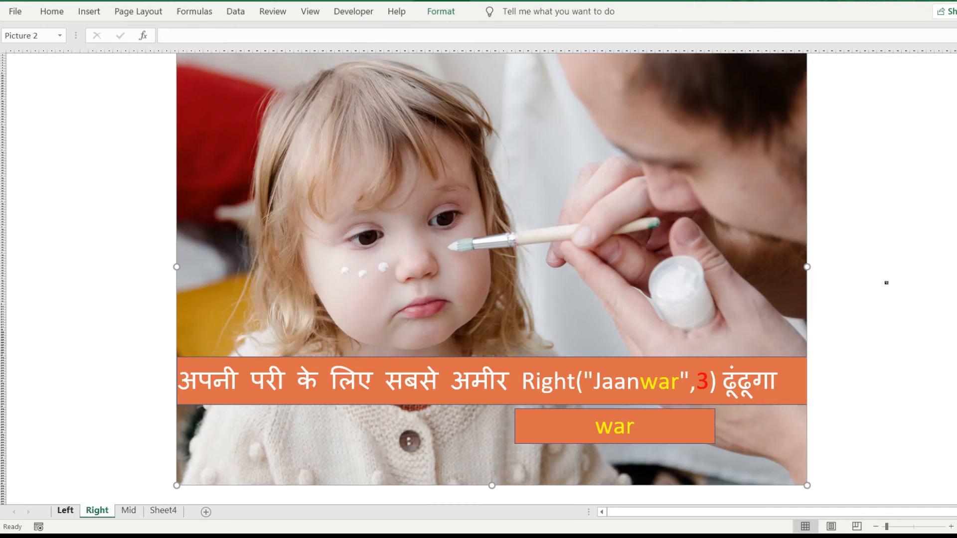
left_click(128, 510)
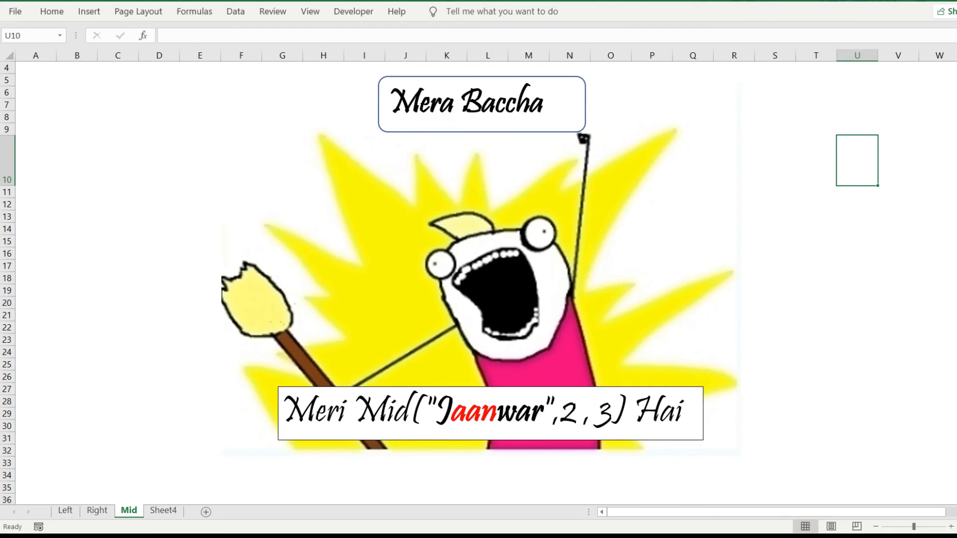
Enter the formula =LEFT("JAANWAR",4) in cell B4 of Sheet4, using the literal word instead of a cell reference.
left_click(163, 511)
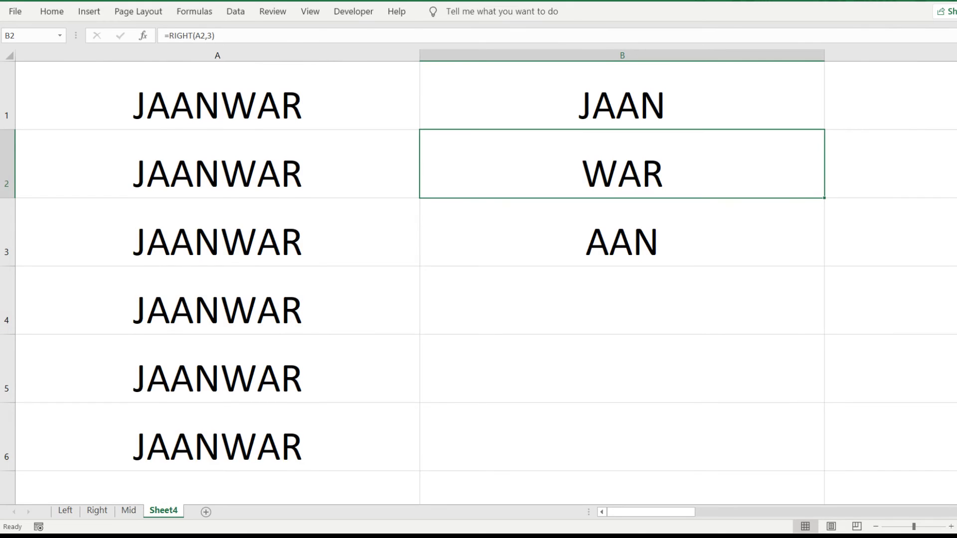
left_click(622, 300)
type("=")
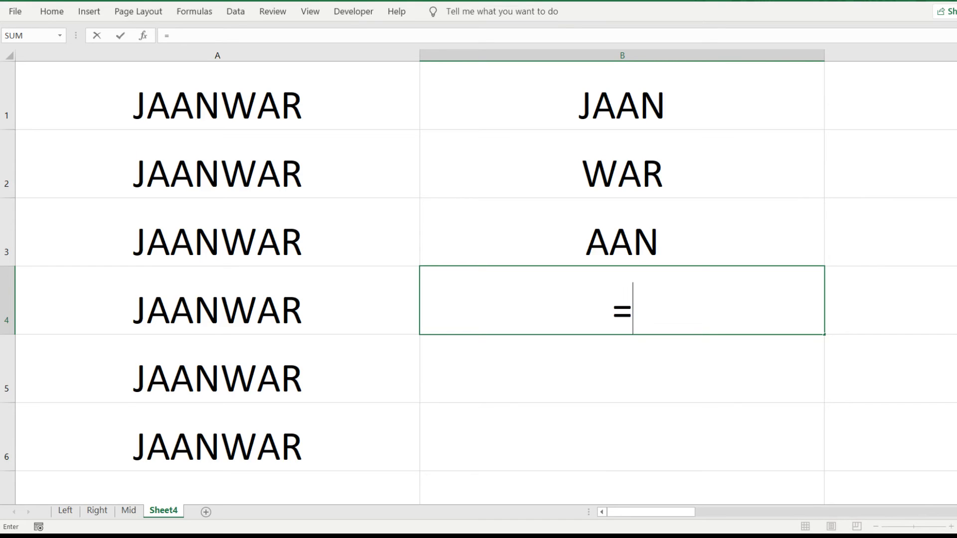
type("LEFT(")
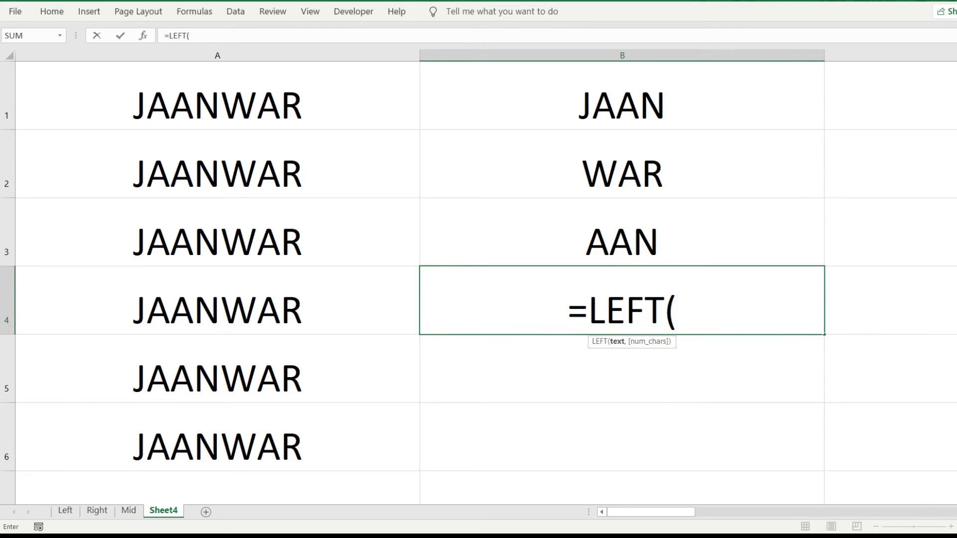
type("\"")
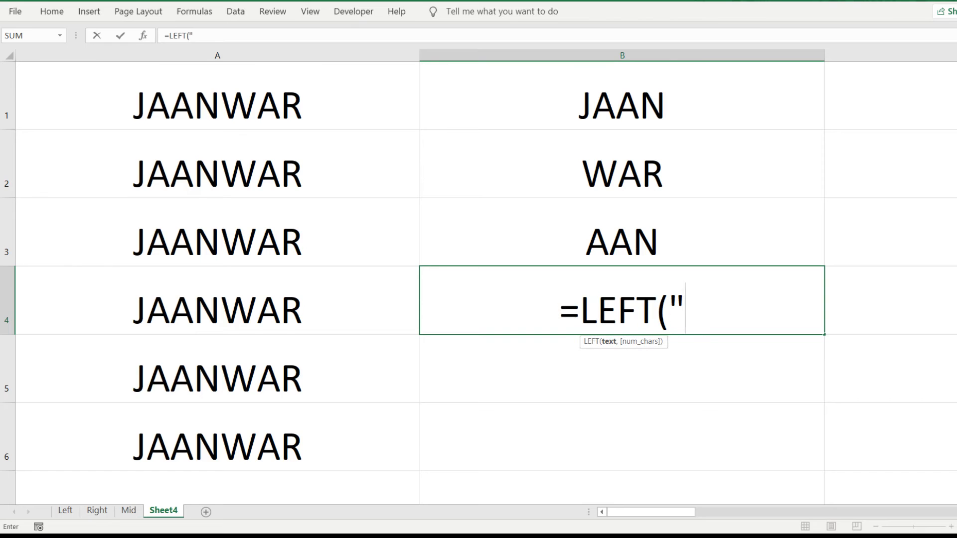
type("j")
key("BackSpace")
type("JAANWAR")
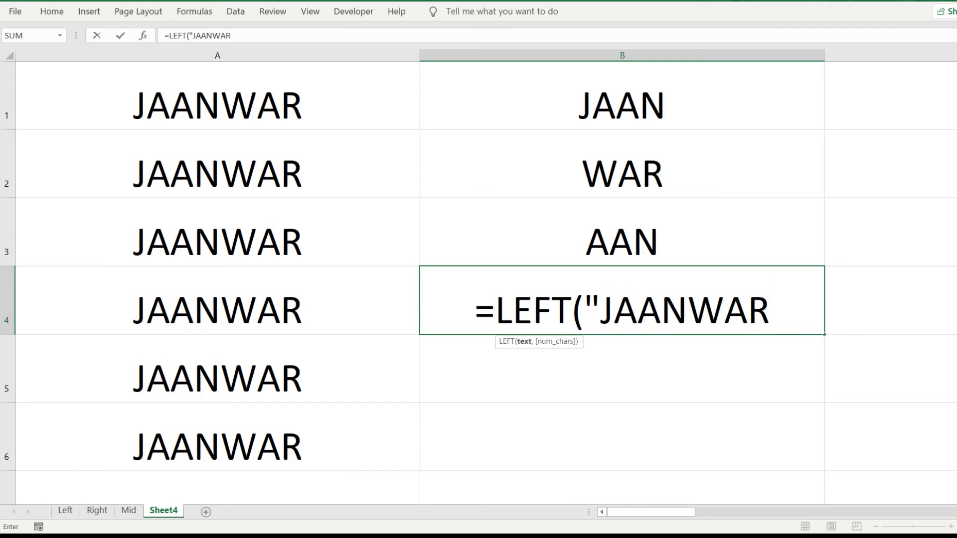
type("\",4")
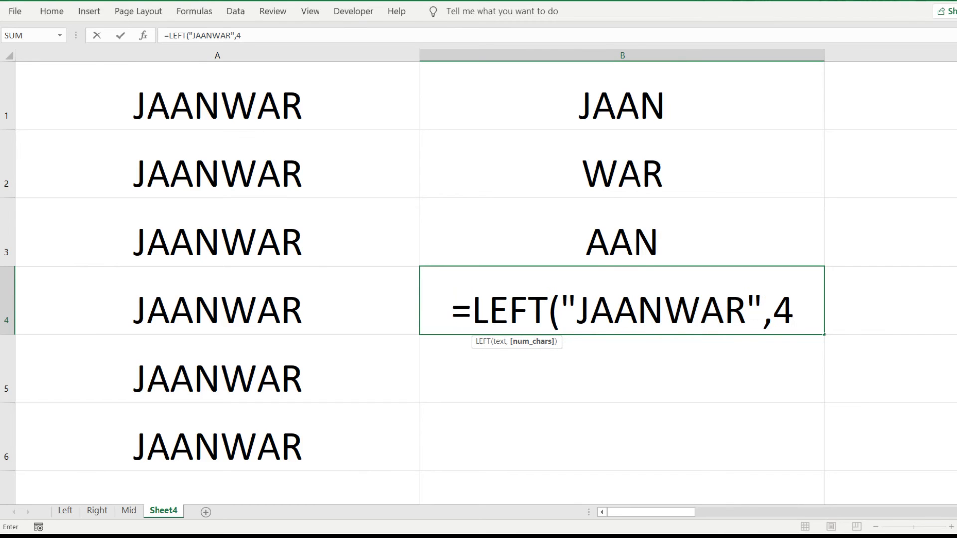
type(")")
key("Return")
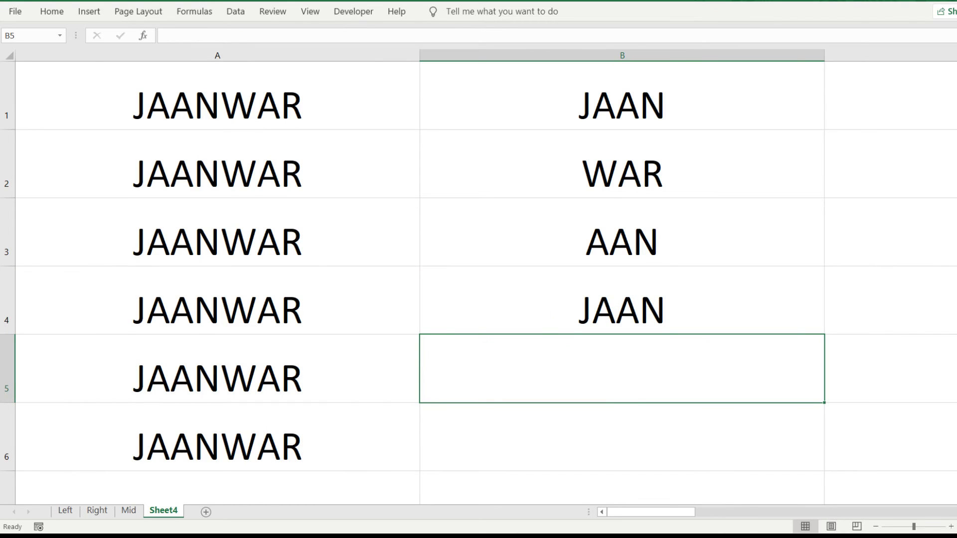
Enter the formula =RIGHT("JAANWAR",3) in cell B5 to extract the last three characters of the literal word.
type("=J")
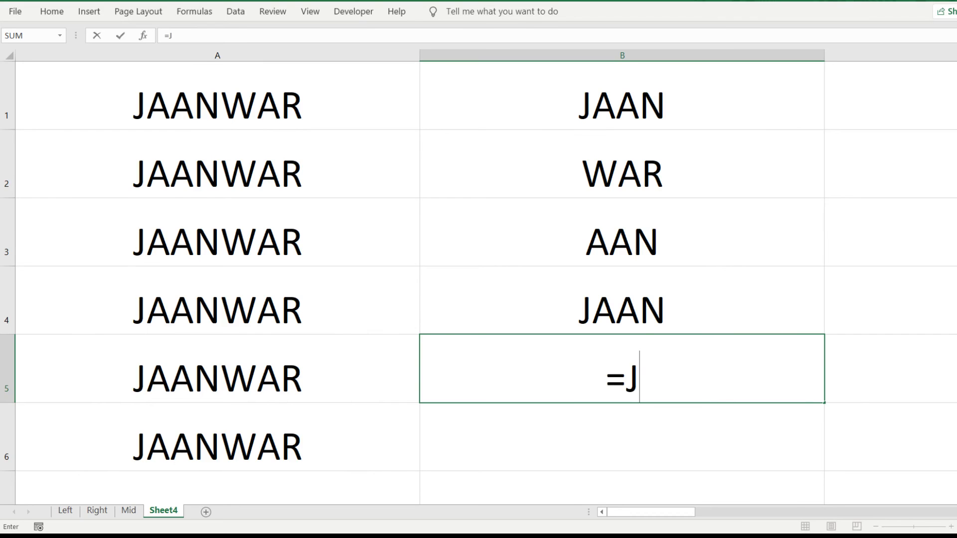
key("BackSpace")
type("RI")
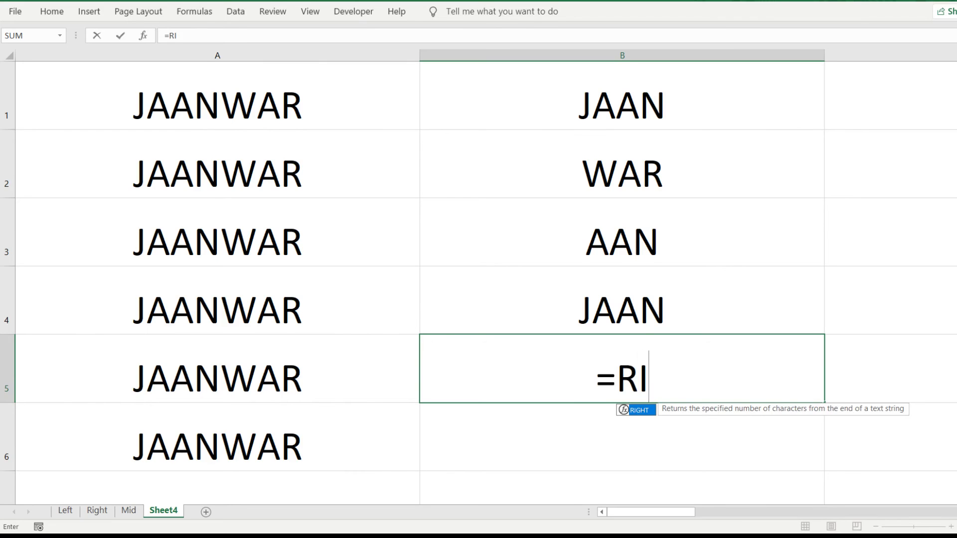
key("Tab")
type("\"")
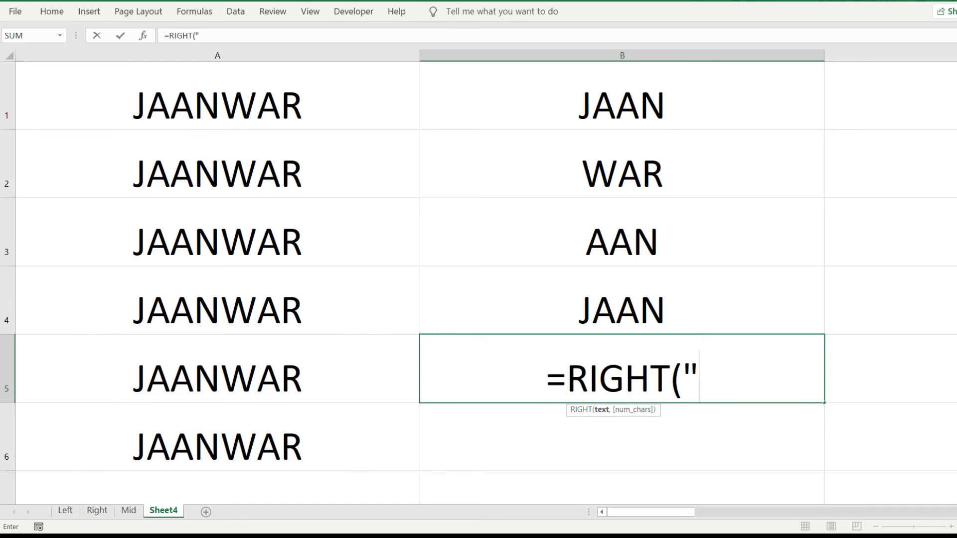
type("JAAN")
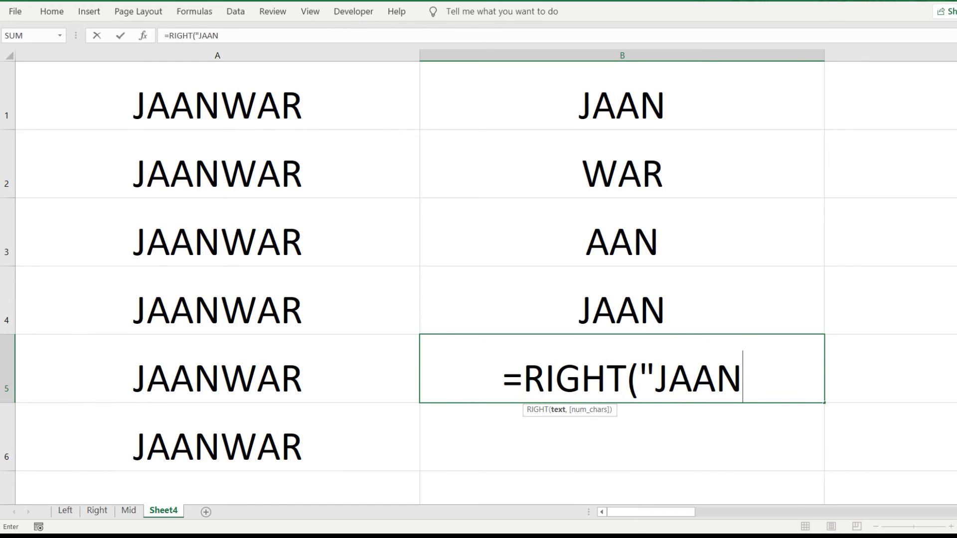
type("WAR")
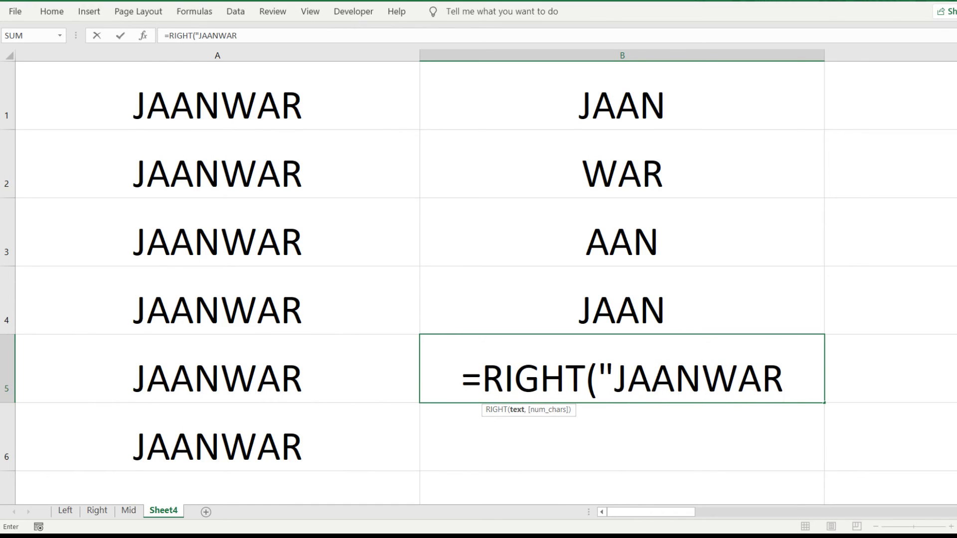
type("\",")
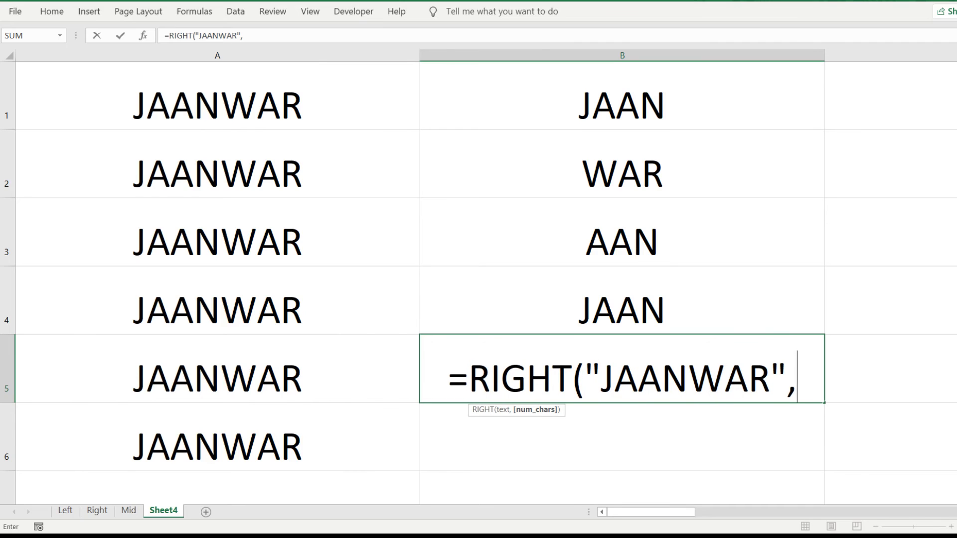
type("3)")
key("Return")
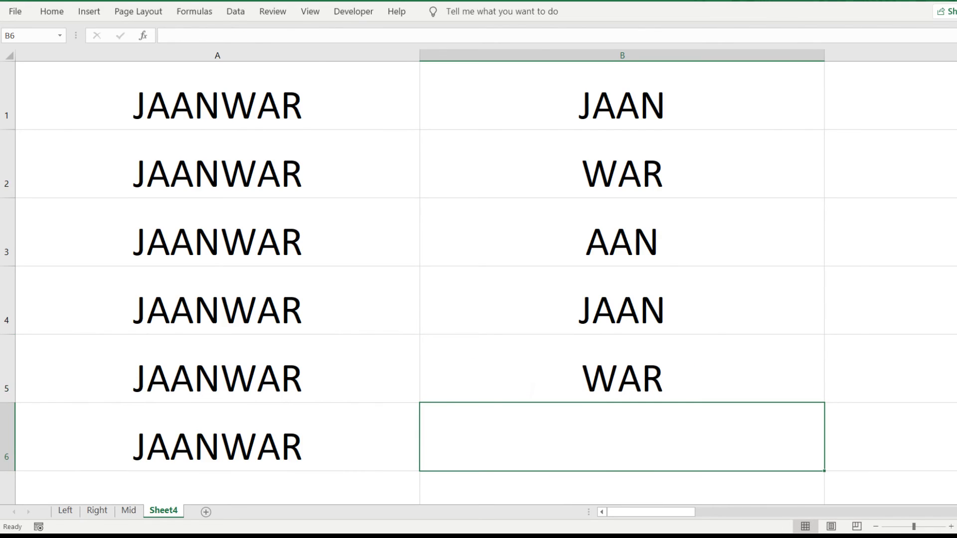
Enter the formula =MID("JAANWAR",2,3) in cell B6 to extract three characters of the literal word from the second.
type("=MID")
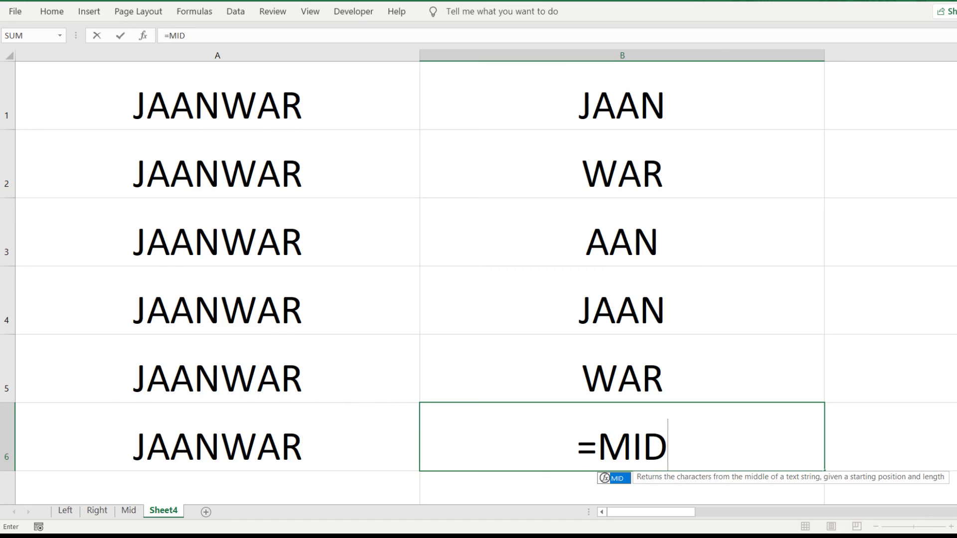
type("(\"JAA")
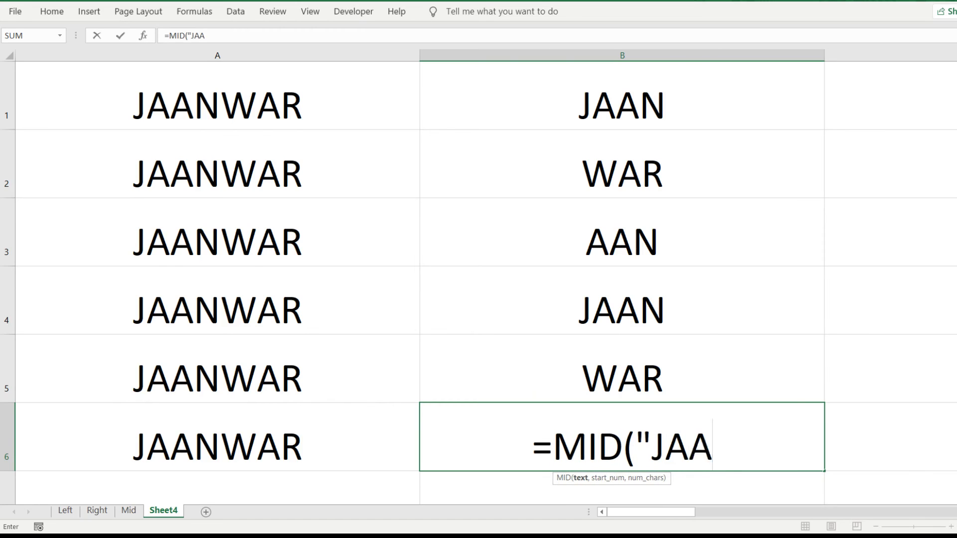
type("NWAR\",")
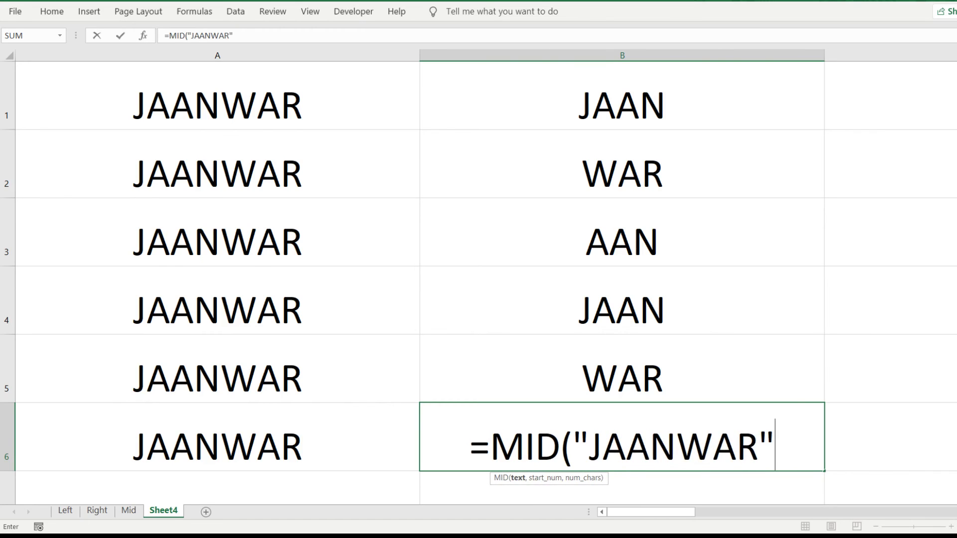
type("2,3")
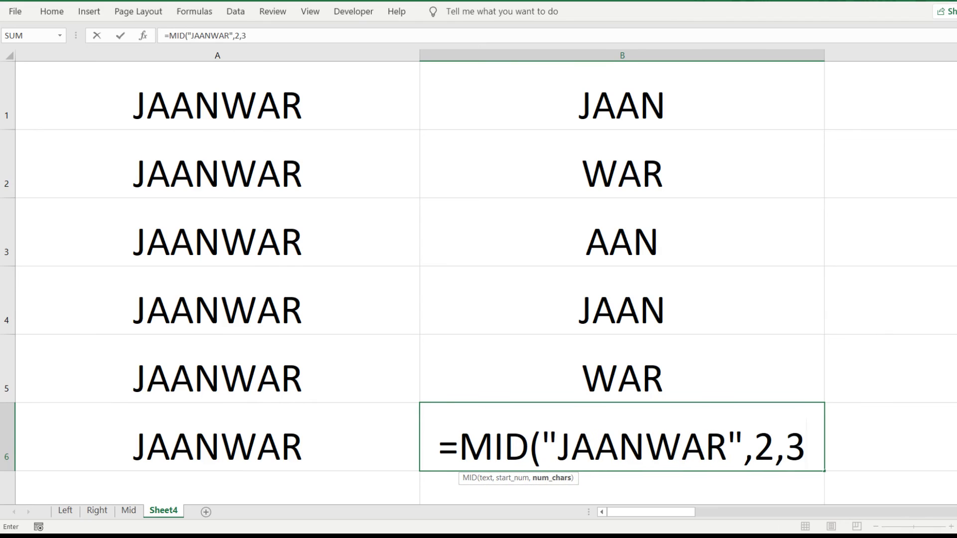
type(")")
key("Return")
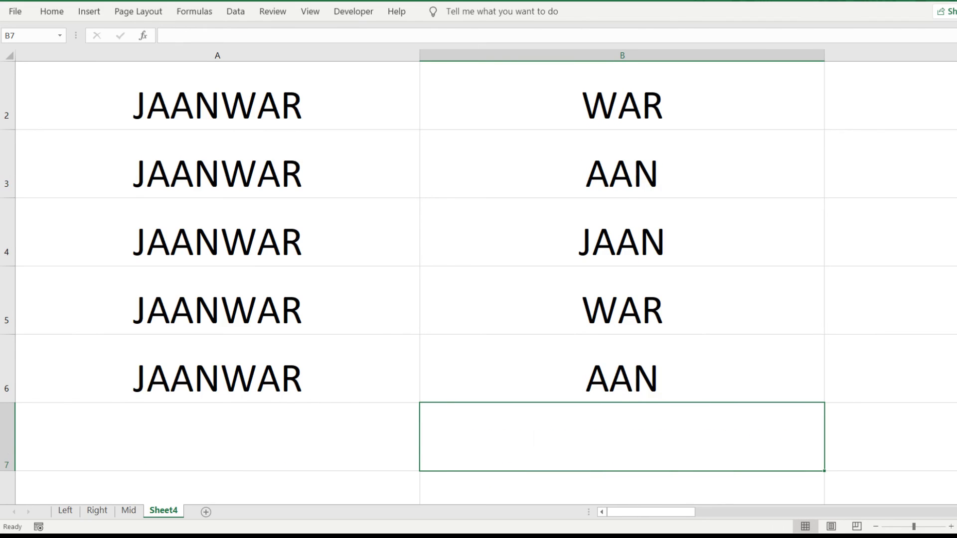
Color the first four letters, JAAN, of the word in cell A1 red.
left_click(622, 96)
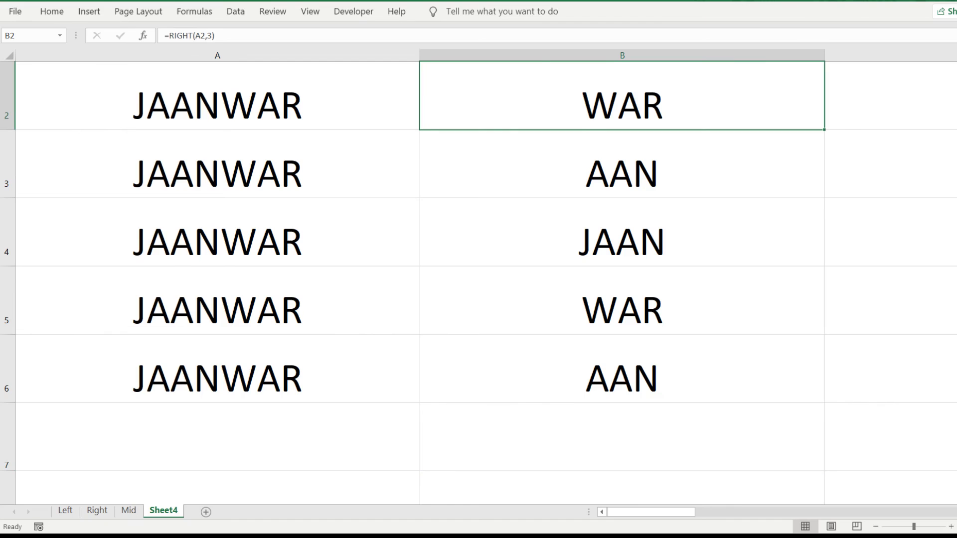
scroll(479, 279, "up", 1)
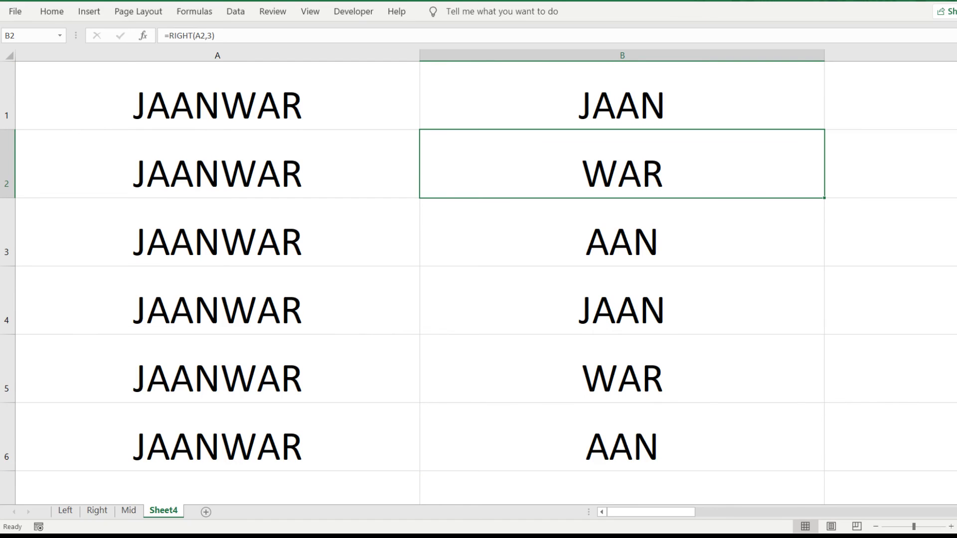
left_click(220, 104)
double_click(220, 104)
left_click_drag(220, 104, 133, 104)
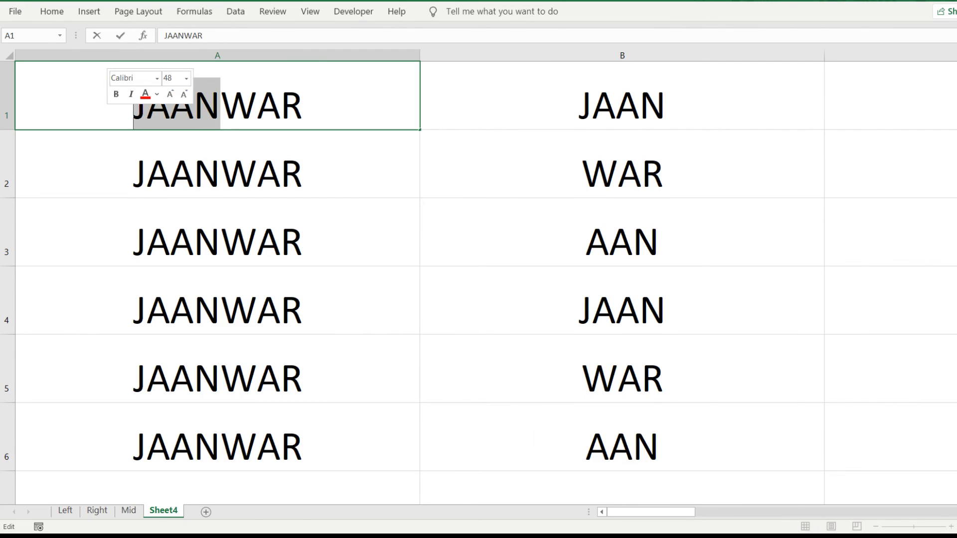
left_click(52, 11)
left_click(229, 57)
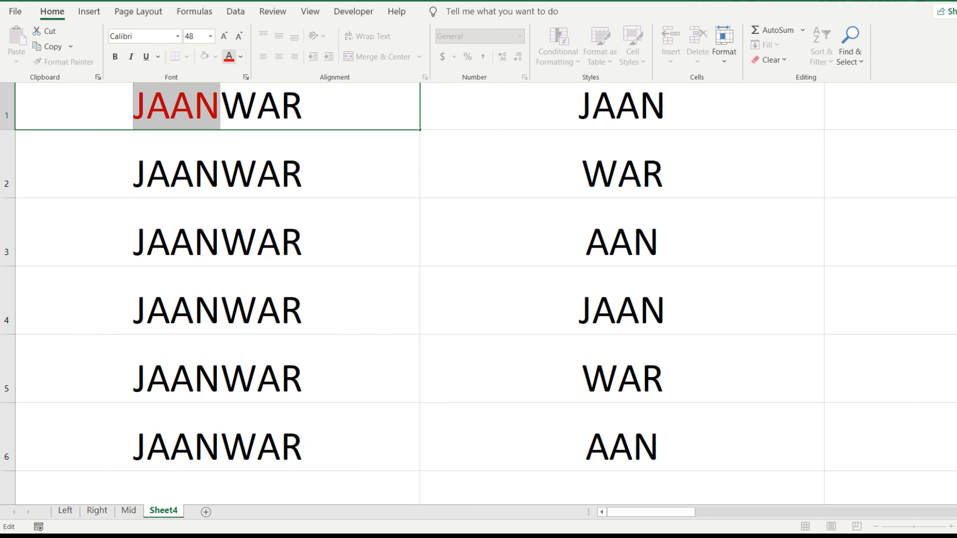
key("Return")
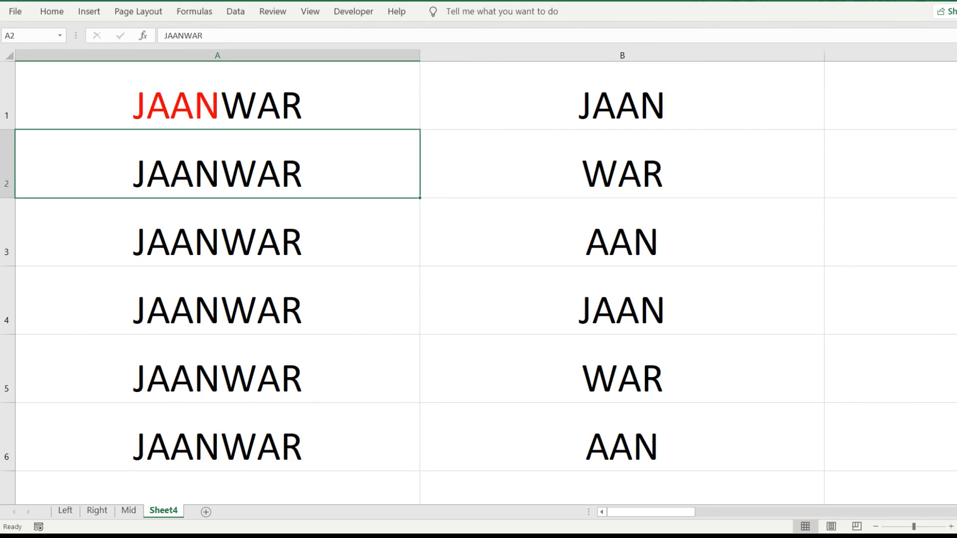
Color the last three letters, WAR, of the word in cell A2 red.
double_click(219, 173)
left_click_drag(220, 173, 303, 173)
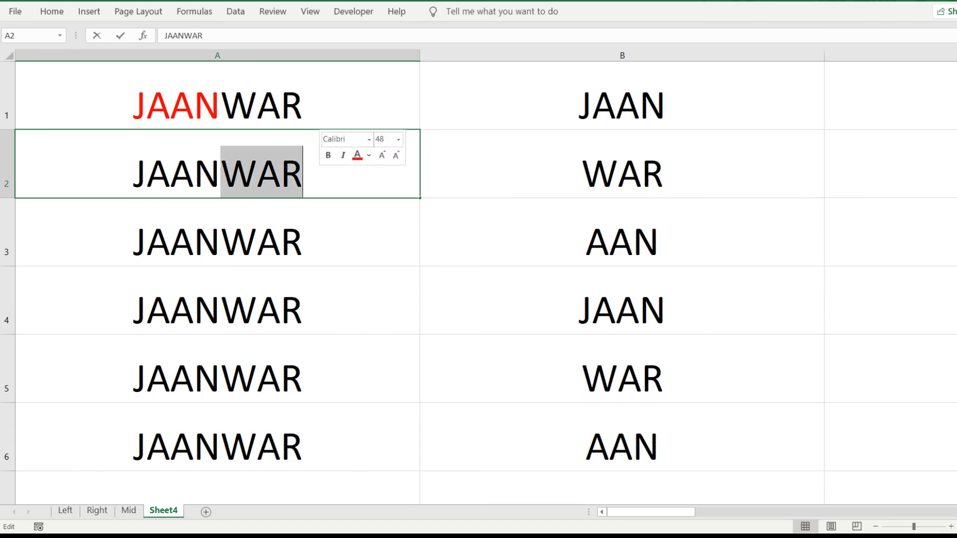
left_click(52, 11)
left_click(229, 56)
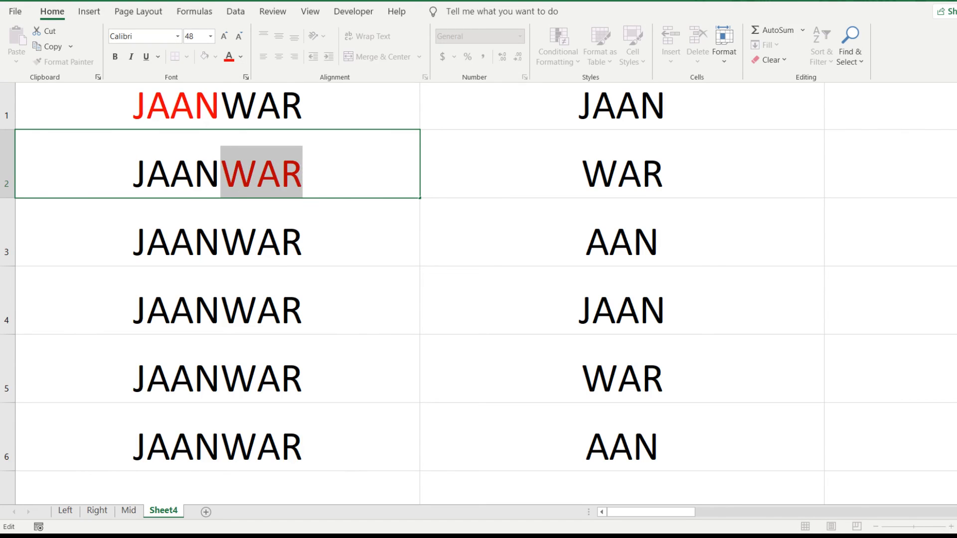
Color the middle letters AAN of the word in cell A3 red.
double_click(147, 243)
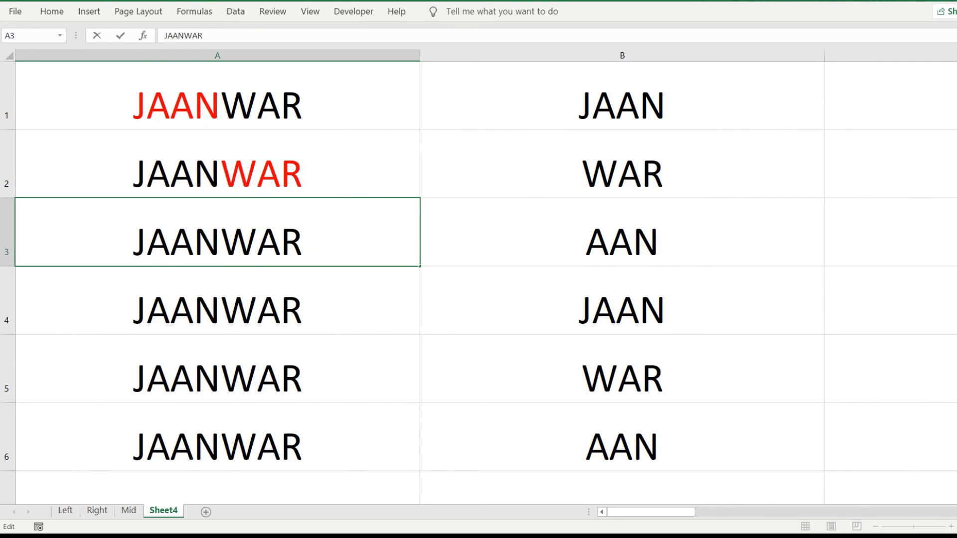
left_click_drag(147, 243, 221, 243)
left_click(52, 10)
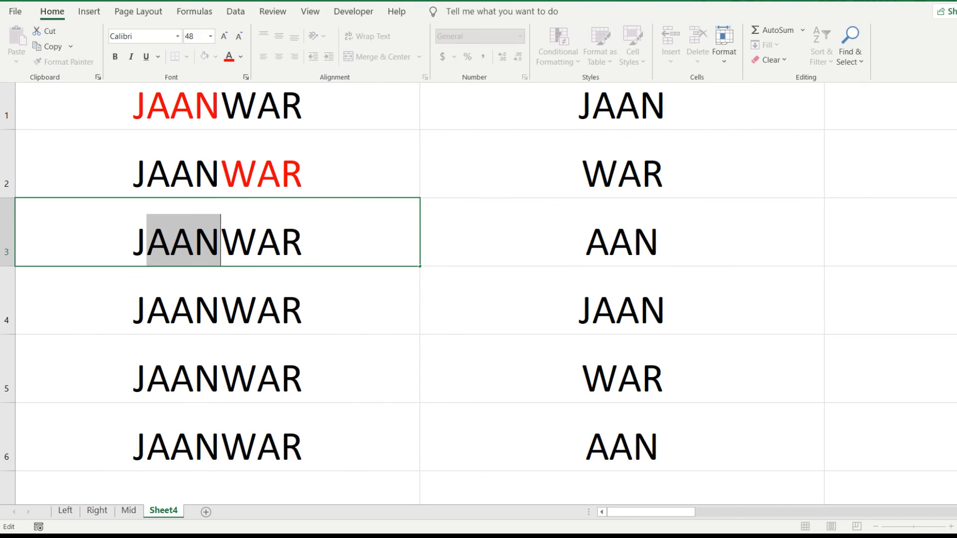
left_click(229, 56)
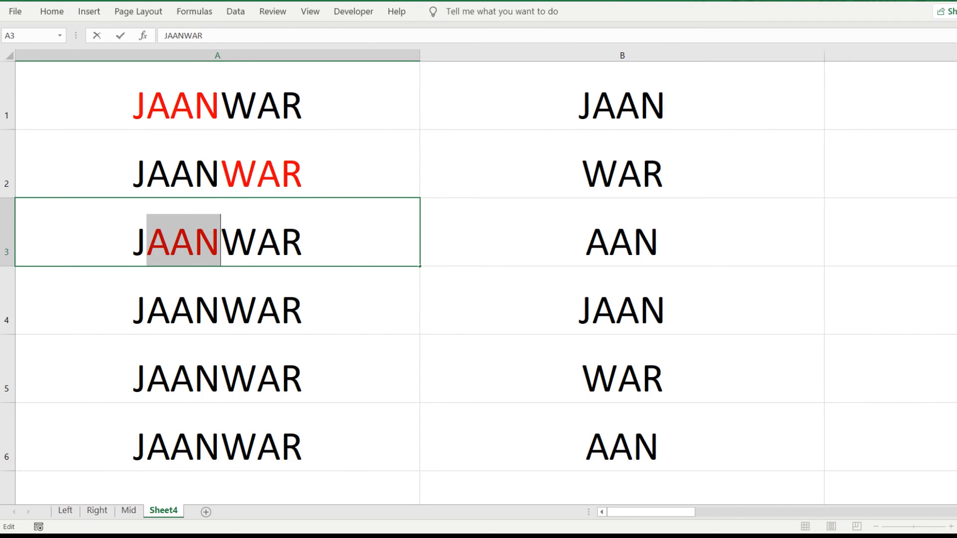